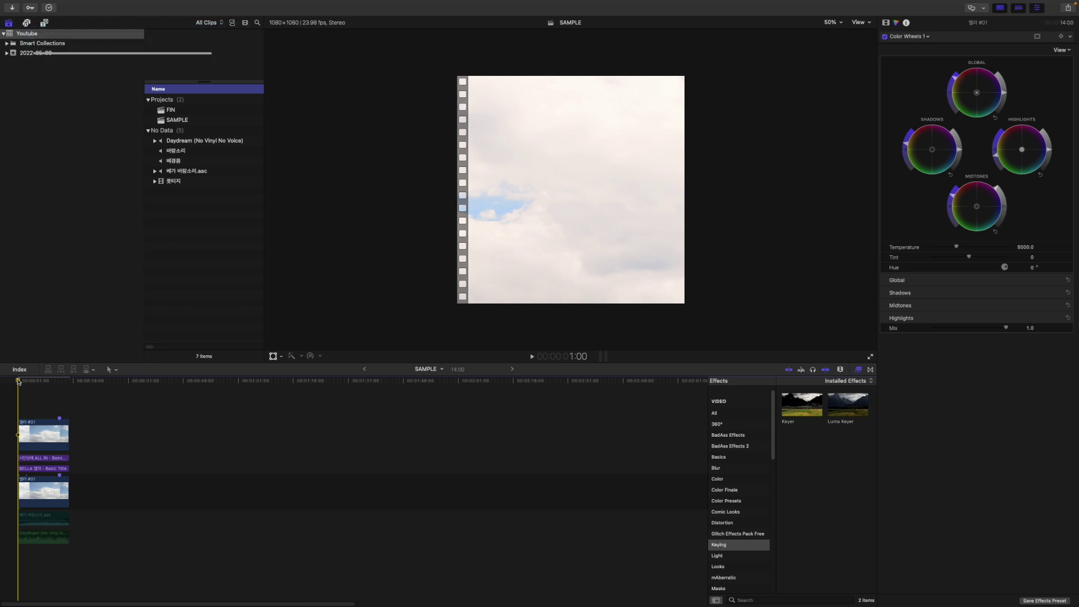
# Disable the upper cloud clip and both titles, and review the color grading of the base cloud clip
pyautogui.moveTo(22, 382)
pyautogui.mouseDown()
pyautogui.moveTo(41, 381)
pyautogui.moveTo(10, 386)
pyautogui.mouseUp()
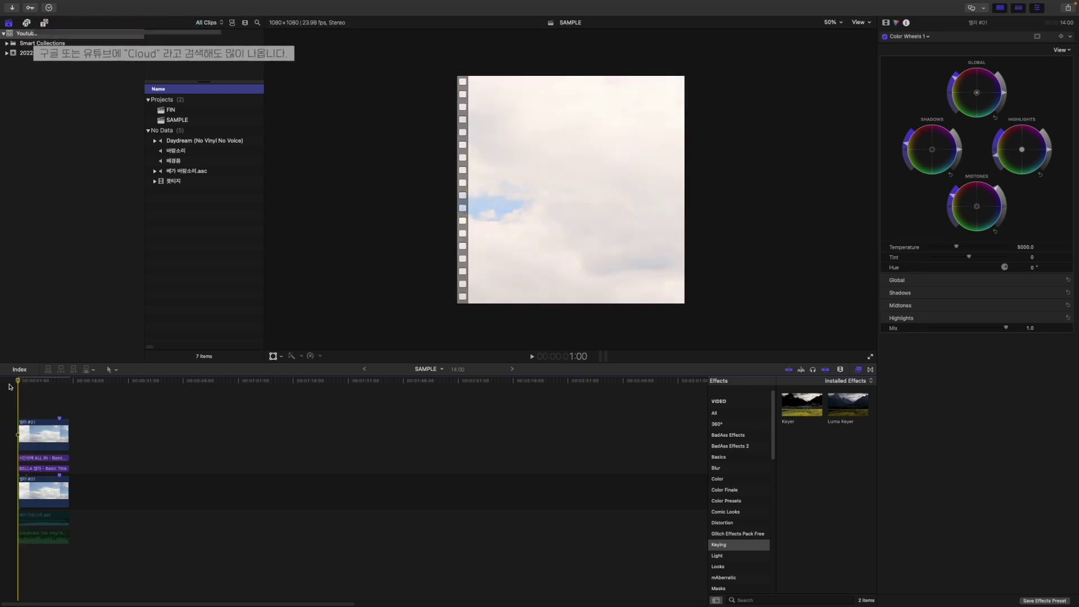
pyautogui.moveTo(85, 418); pyautogui.dragTo(38, 466)
pyautogui.press('v')
pyautogui.click(15, 398)
pyautogui.press('space')
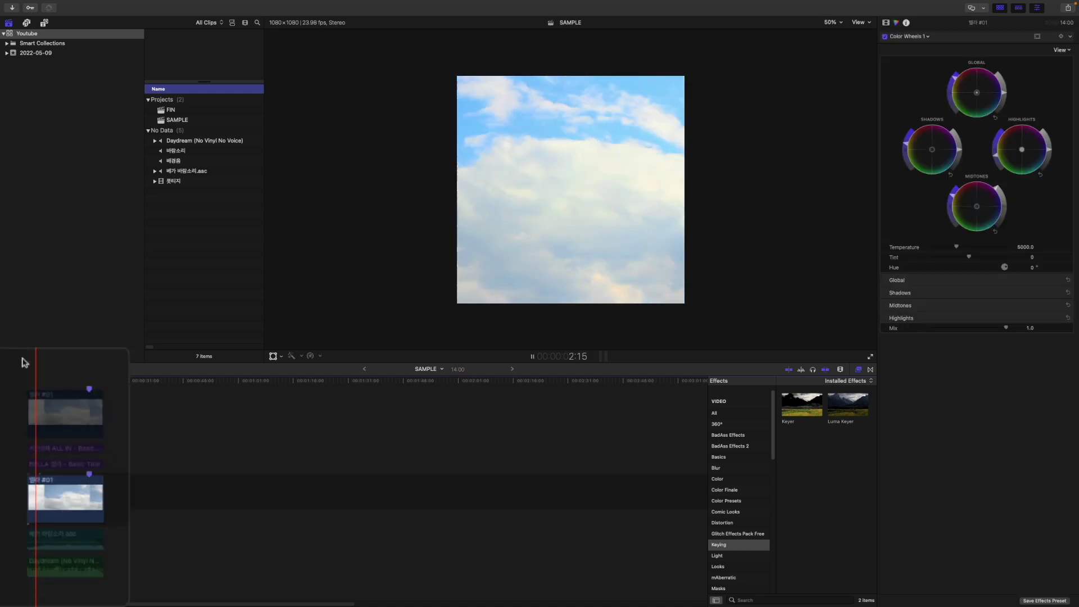
pyautogui.press('space')
pyautogui.click(35, 385)
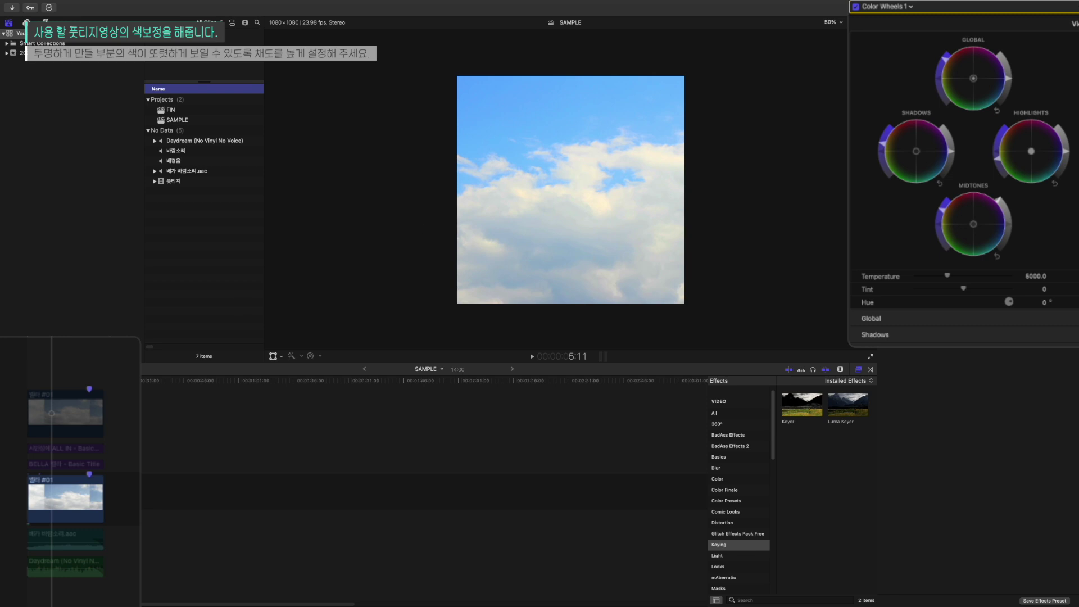
pyautogui.moveTo(56, 337); pyautogui.dragTo(44, 338)
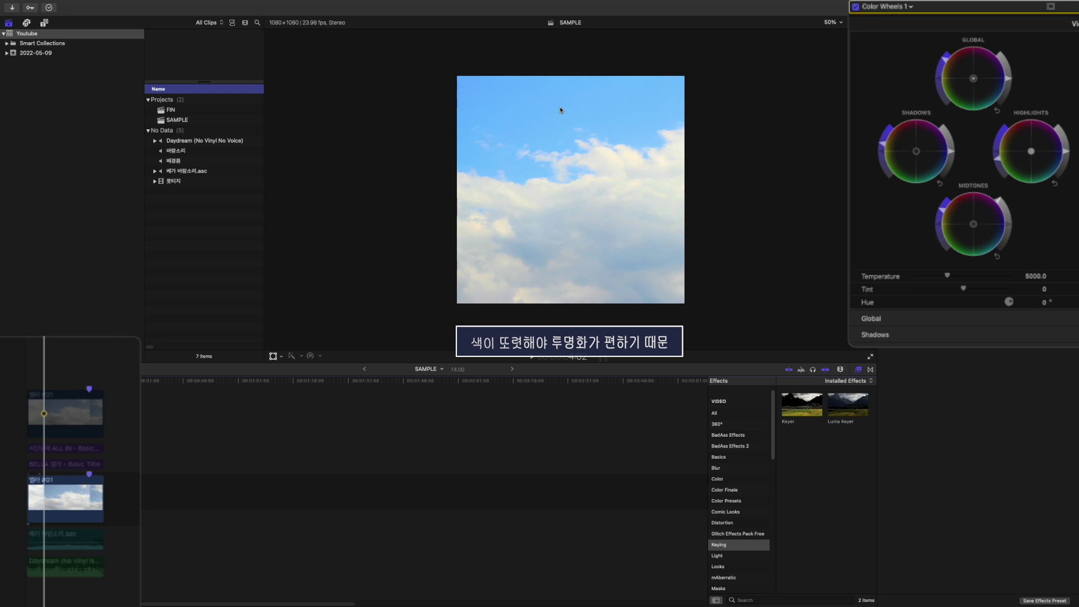
pyautogui.click(96, 475)
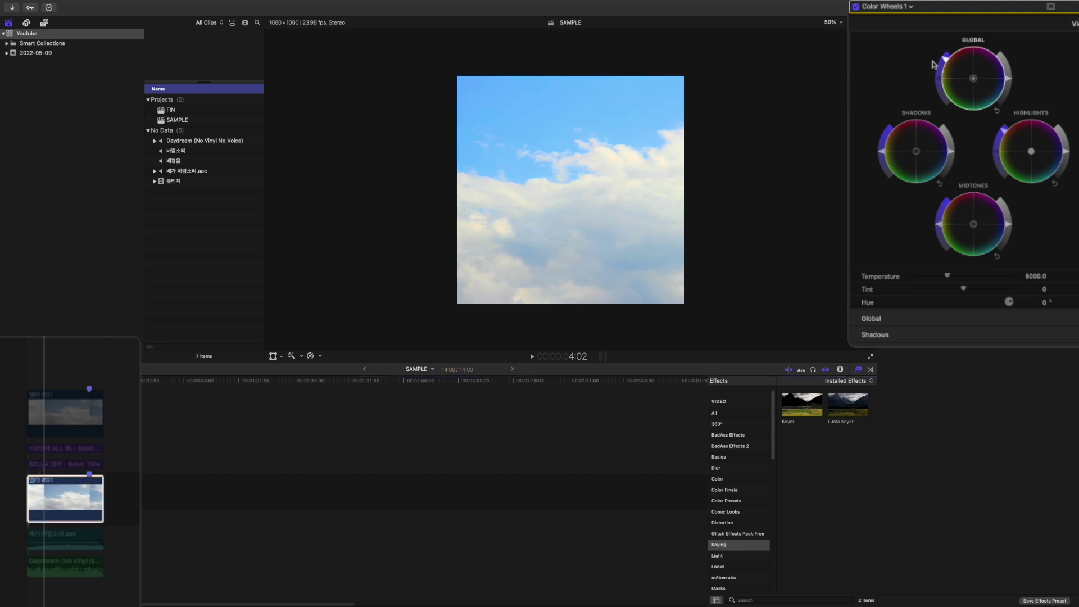
pyautogui.click(58, 500)
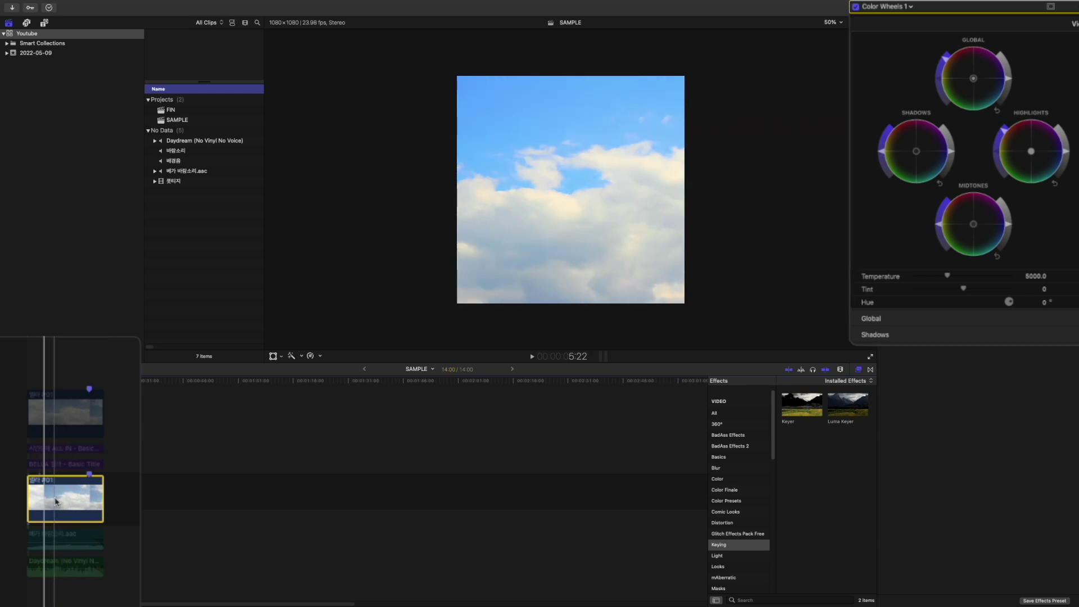
# Enable both title clips above the base footage and return the playhead to the start of the sequence
pyautogui.click(72, 449)
pyautogui.keyDown('super'); pyautogui.click(74, 465); pyautogui.keyUp('super')
pyautogui.press('v')
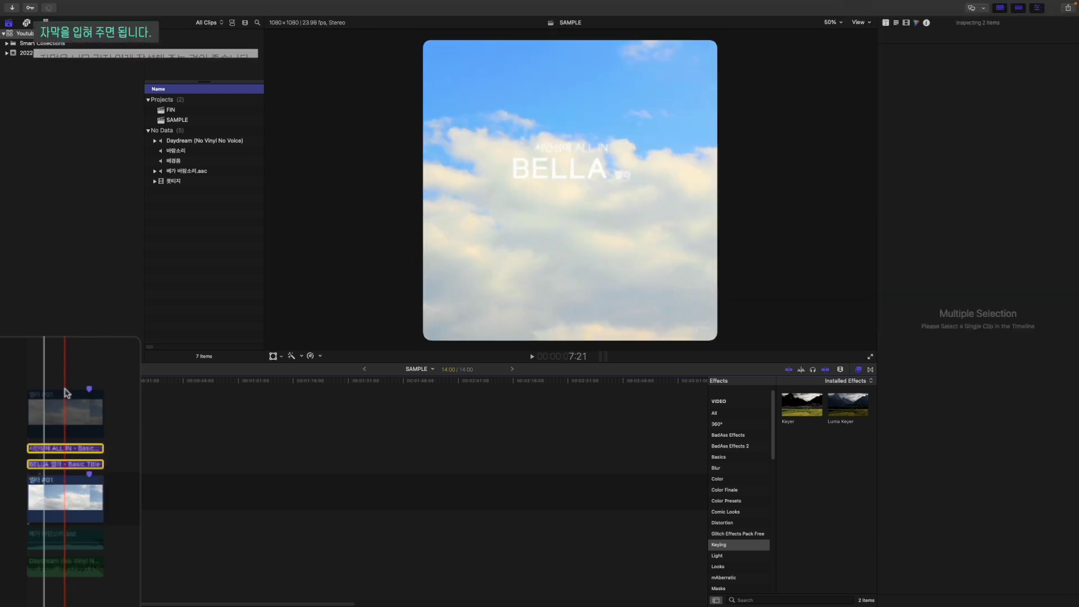
pyautogui.press('Home')
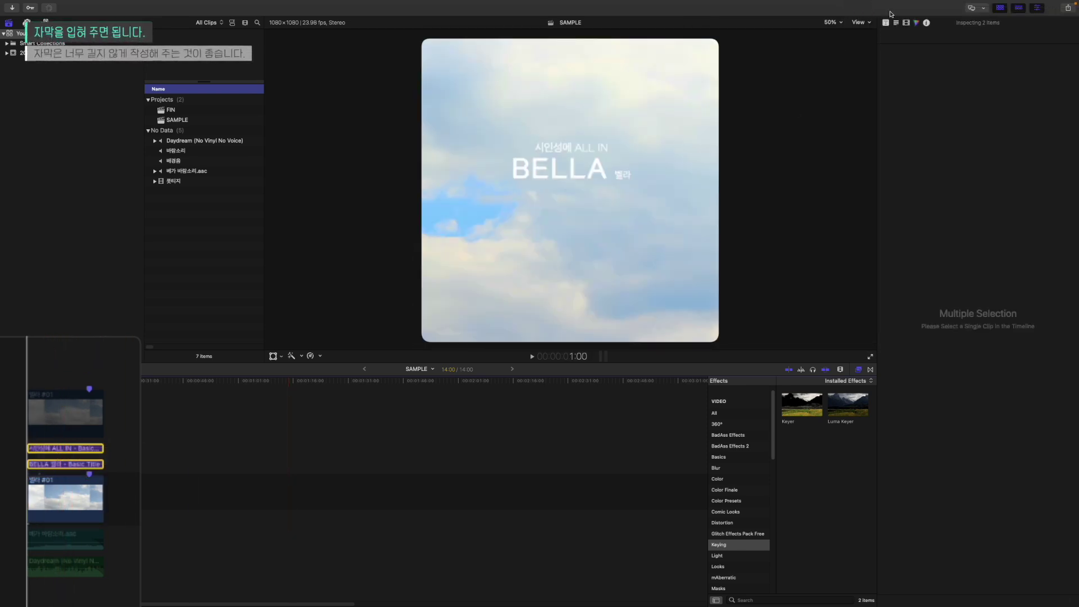
# Set the face color of both titles to Licorice black and check them against the moving clouds
pyautogui.click(887, 23)
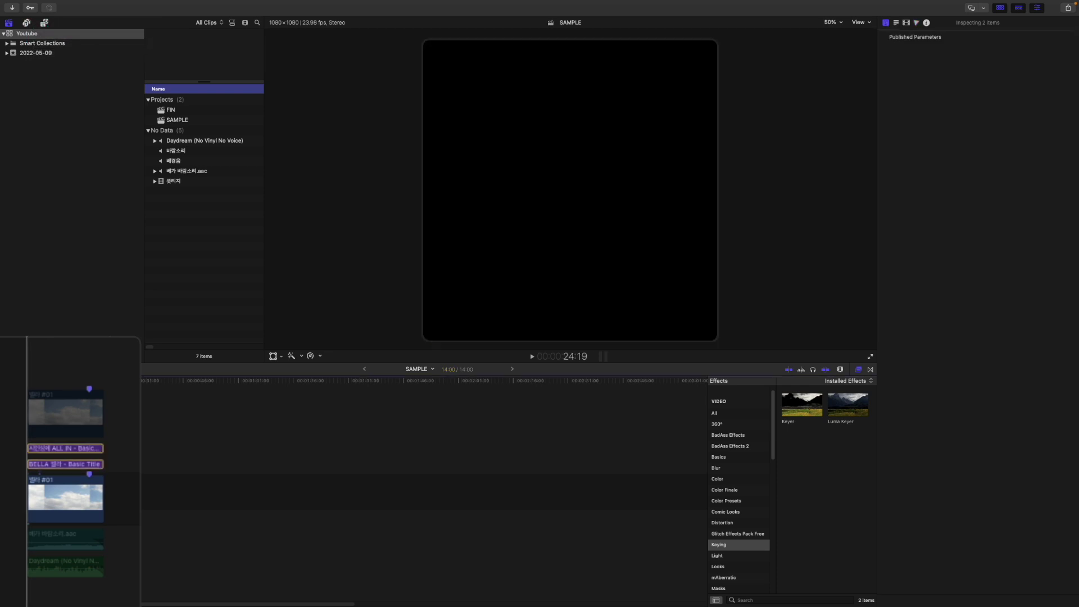
pyautogui.click(896, 24)
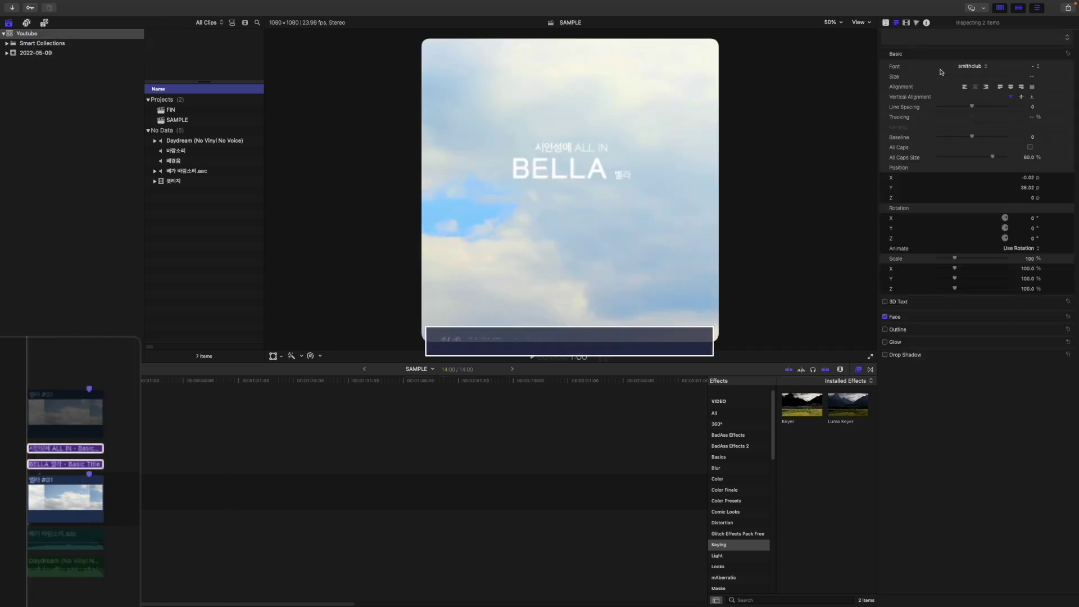
pyautogui.click(1059, 317)
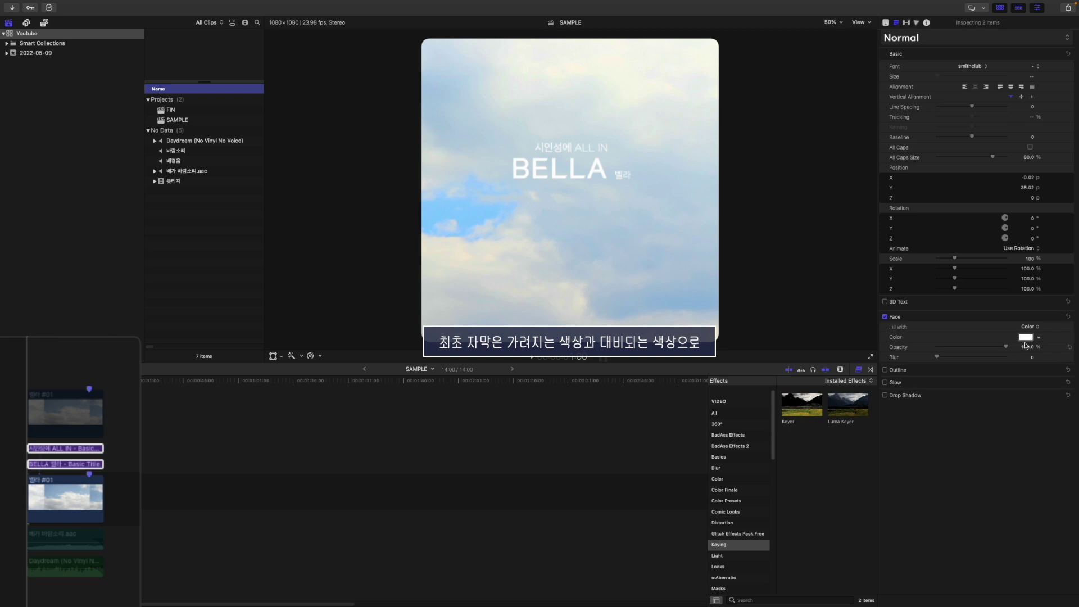
pyautogui.click(1025, 339)
pyautogui.click(761, 236)
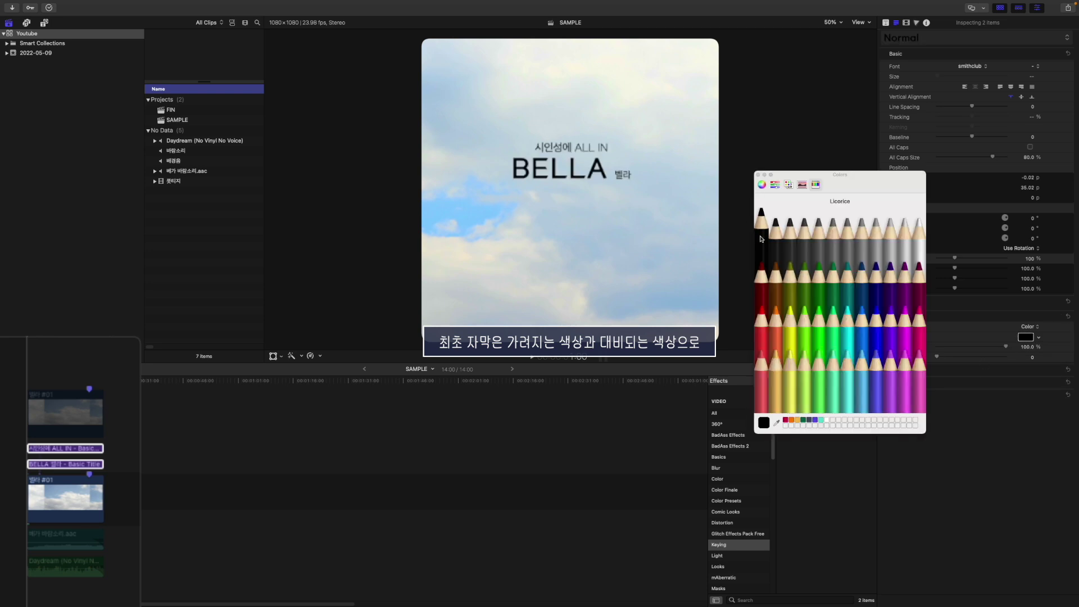
pyautogui.click(758, 175)
pyautogui.click(31, 340)
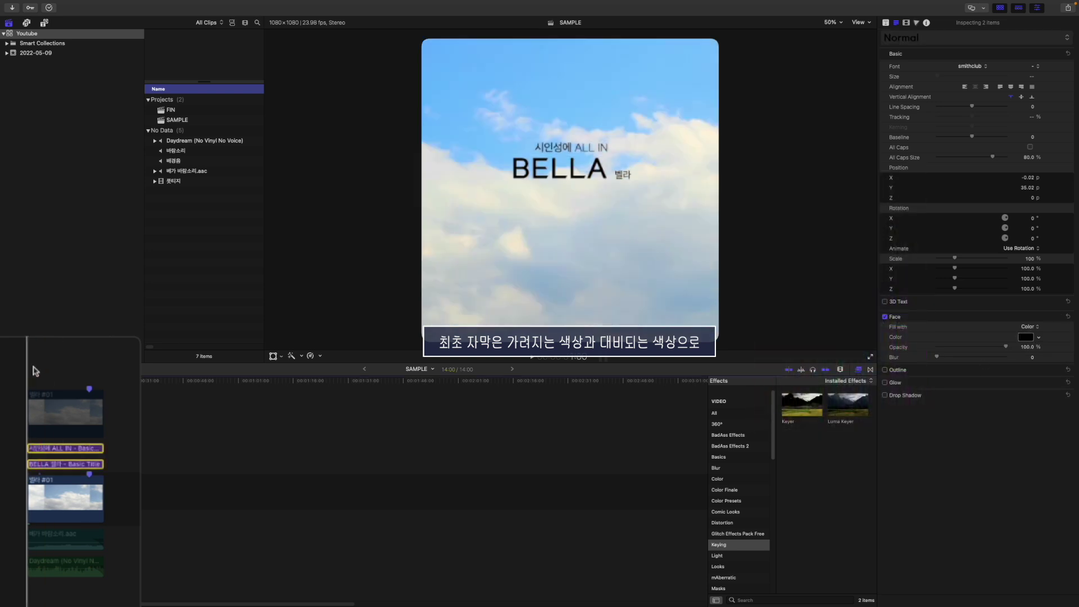
pyautogui.moveTo(33, 338); pyautogui.dragTo(46, 339)
pyautogui.click(26, 340)
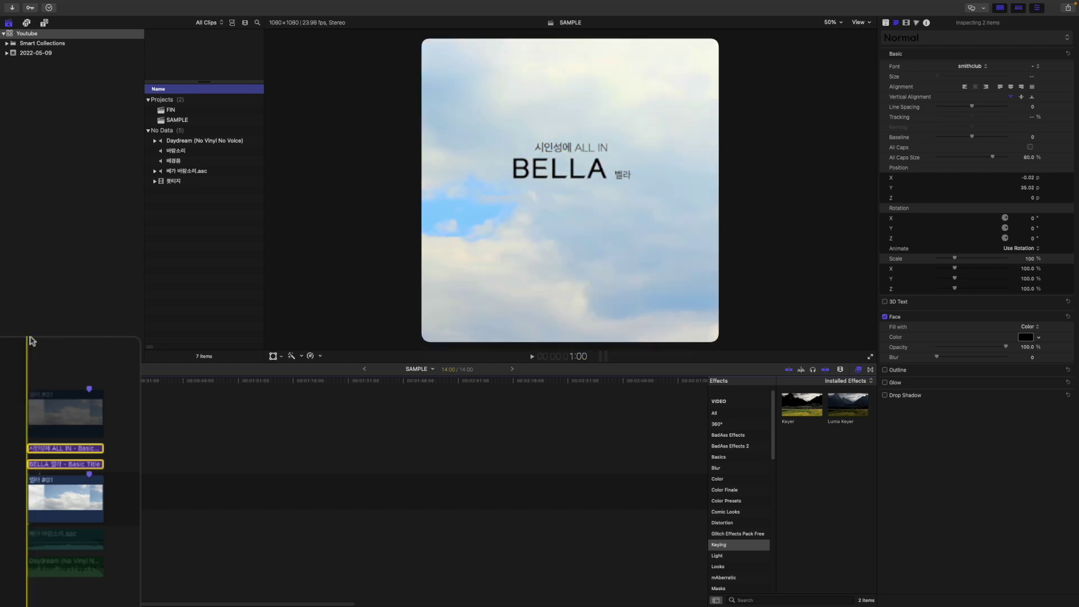
pyautogui.click(36, 340)
# Enable the upper cloud clip and apply the Keyer effect to it
pyautogui.click(77, 500)
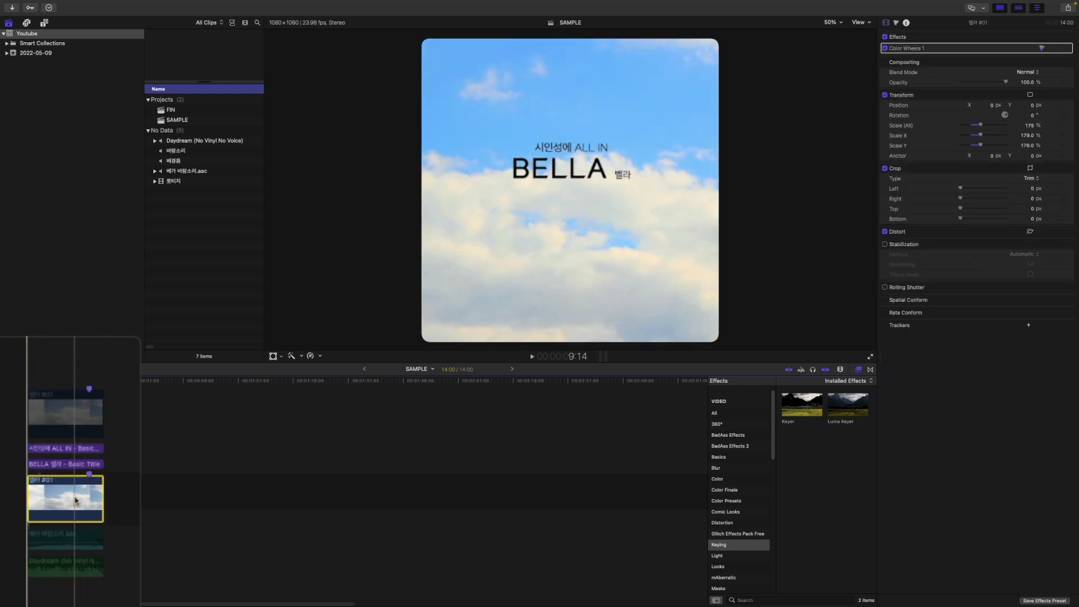
pyautogui.click(77, 415)
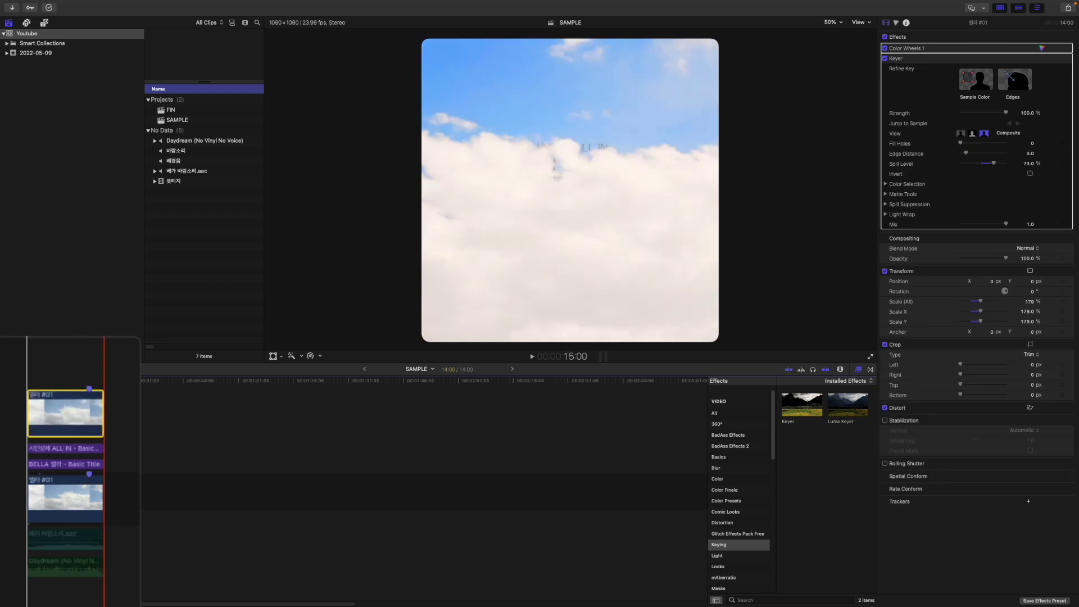
pyautogui.click(885, 59)
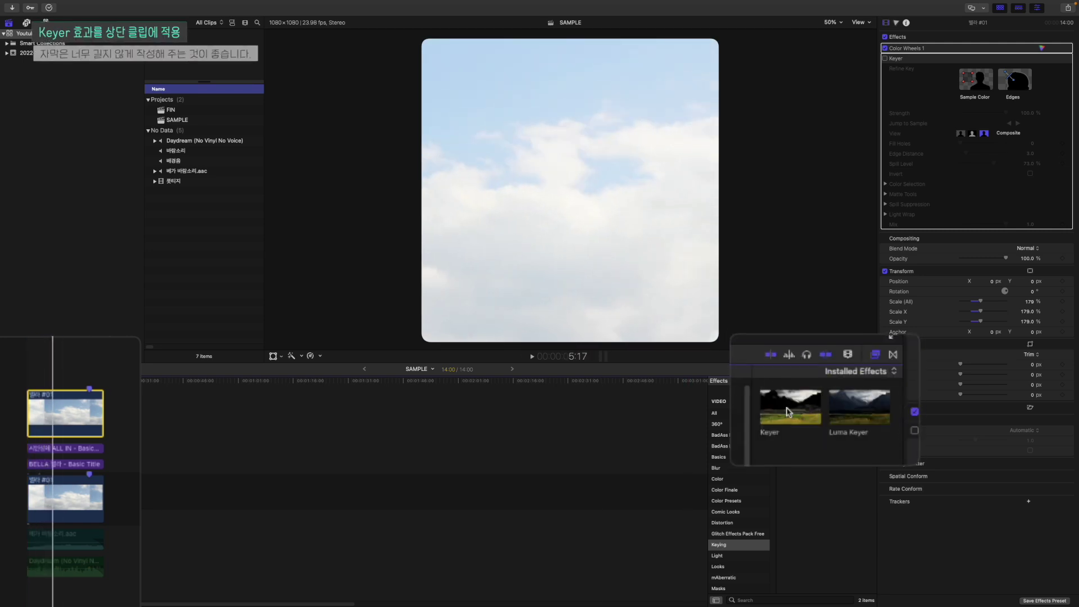
pyautogui.moveTo(810, 416); pyautogui.dragTo(219, 439)
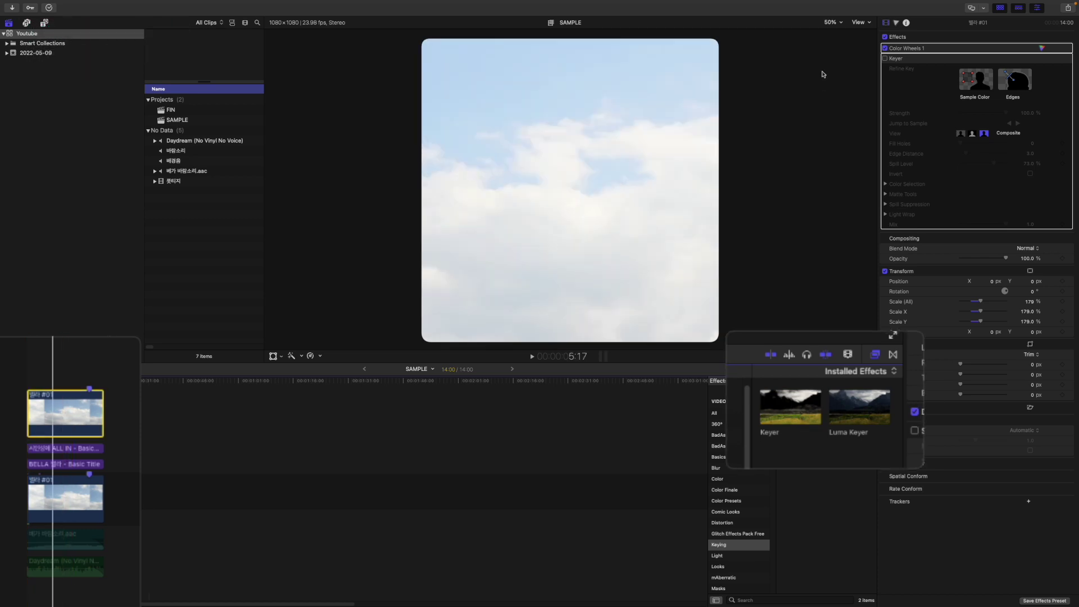
pyautogui.click(856, 36)
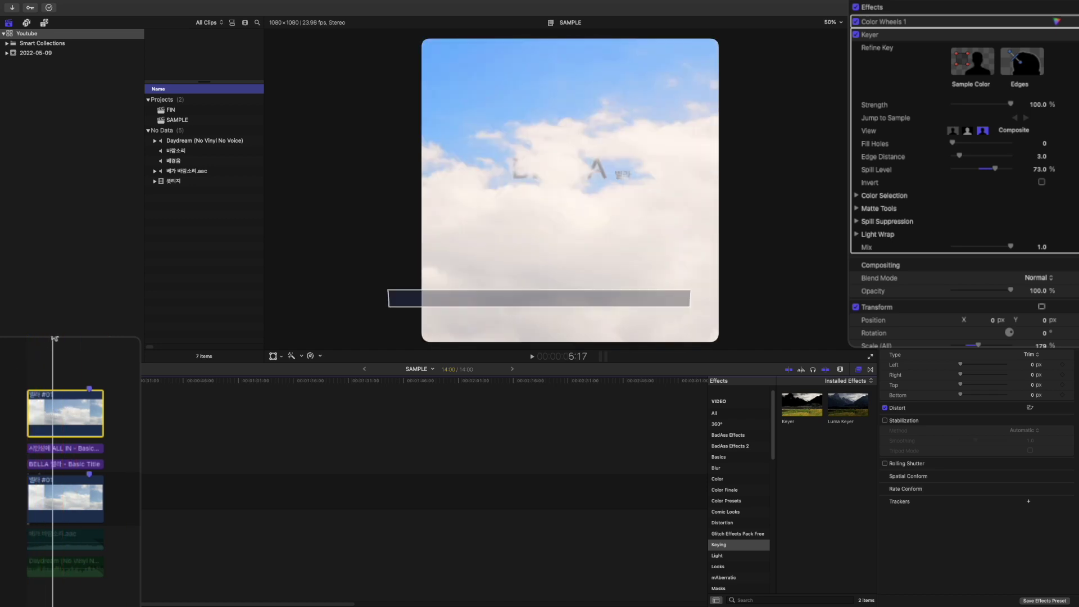
# Set the Keyer's Spill Level to 47.87%, sample the blue sky near the frame's upper-left corner, and play back the key
pyautogui.press('space')
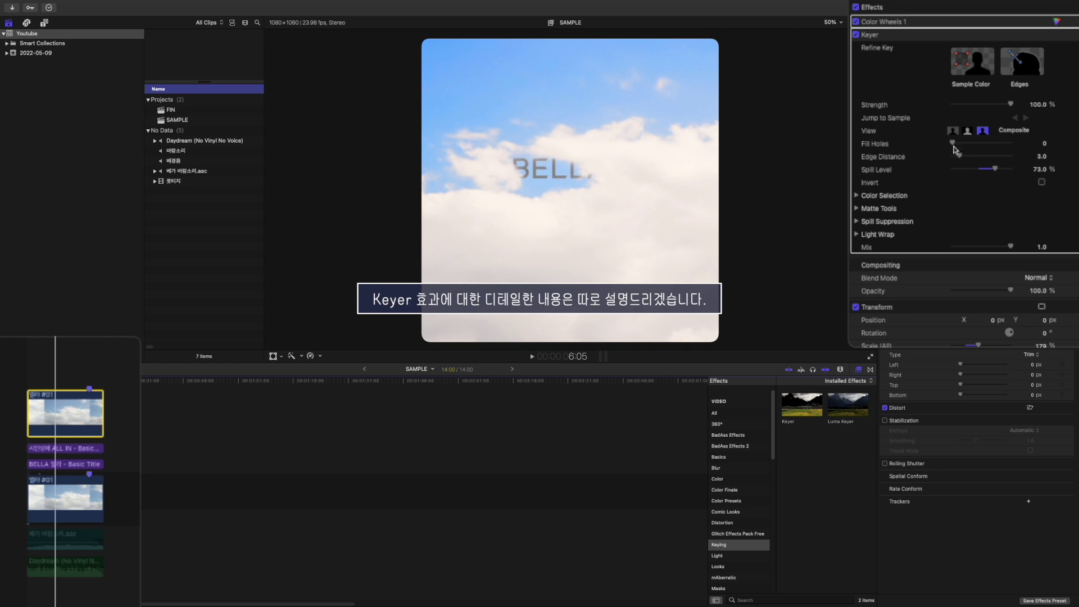
pyautogui.moveTo(995, 169); pyautogui.dragTo(981, 169)
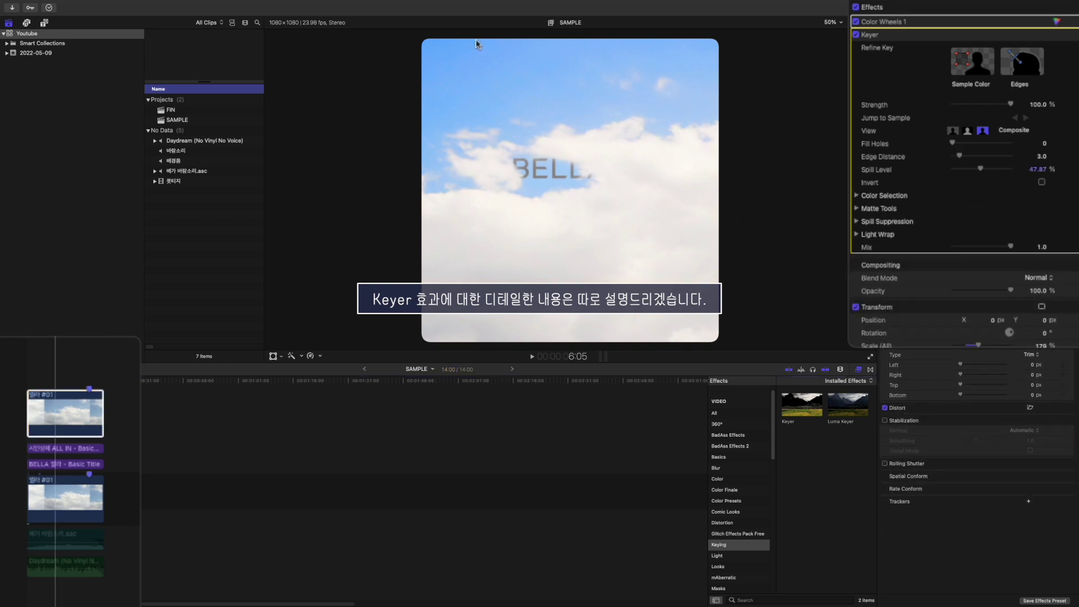
pyautogui.click(973, 61)
pyautogui.moveTo(458, 50); pyautogui.dragTo(483, 71)
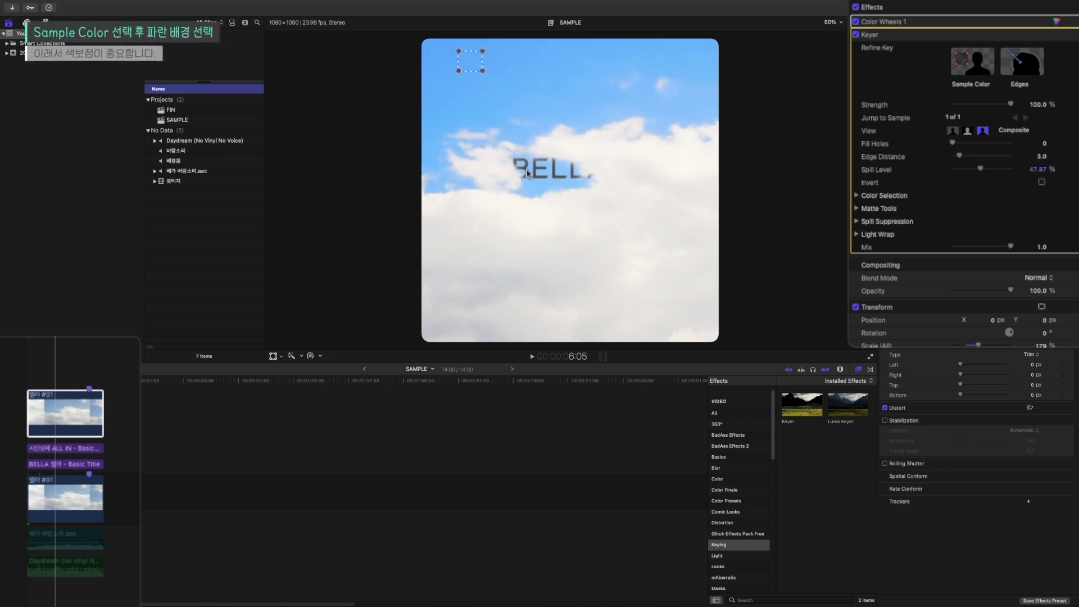
pyautogui.click(14, 337)
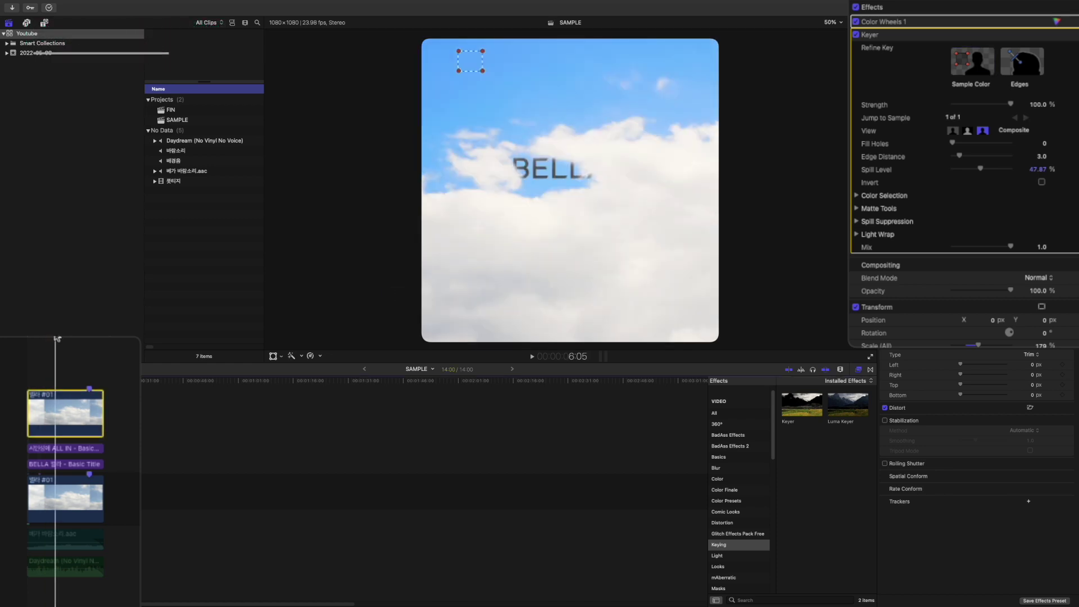
pyautogui.press('space')
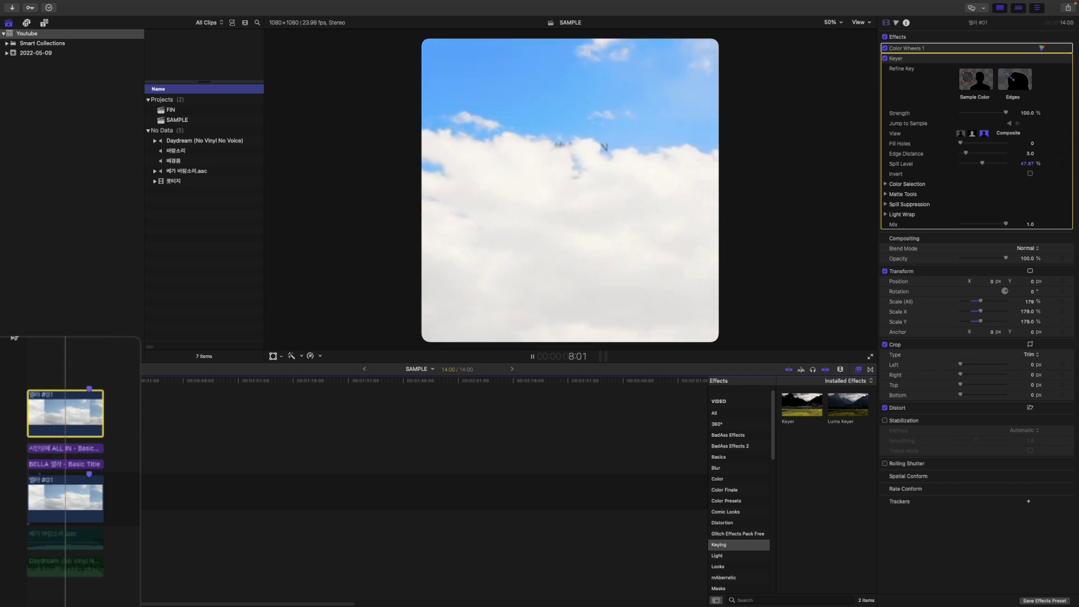
pyautogui.click(58, 355)
# Show the retiming controls on both cloud clips and play the sequence to check when the titles appear
pyautogui.moveTo(137, 391); pyautogui.dragTo(46, 407)
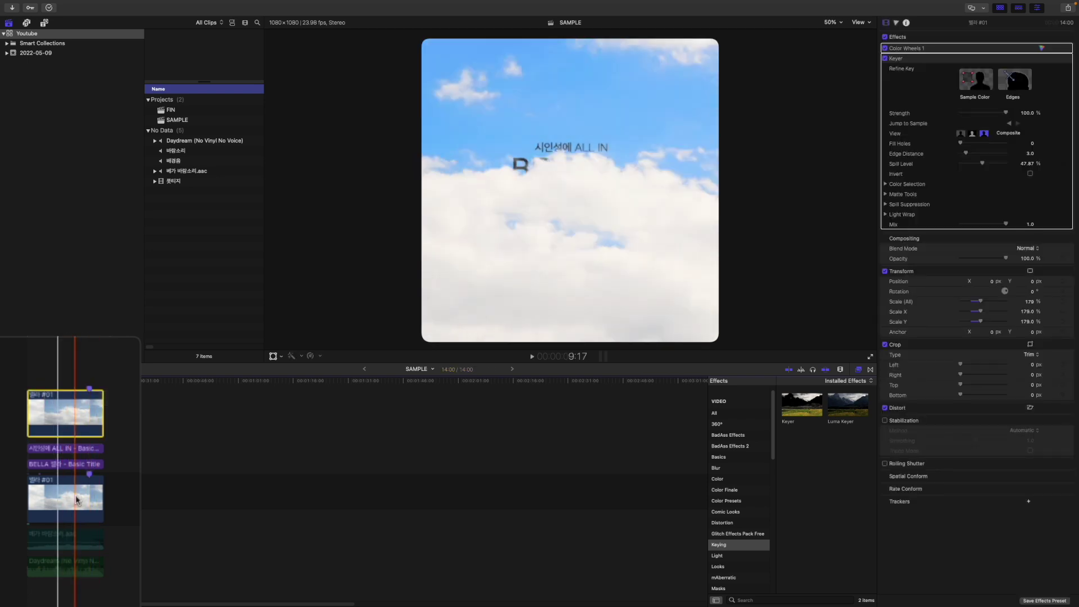
pyautogui.moveTo(139, 409); pyautogui.dragTo(73, 492)
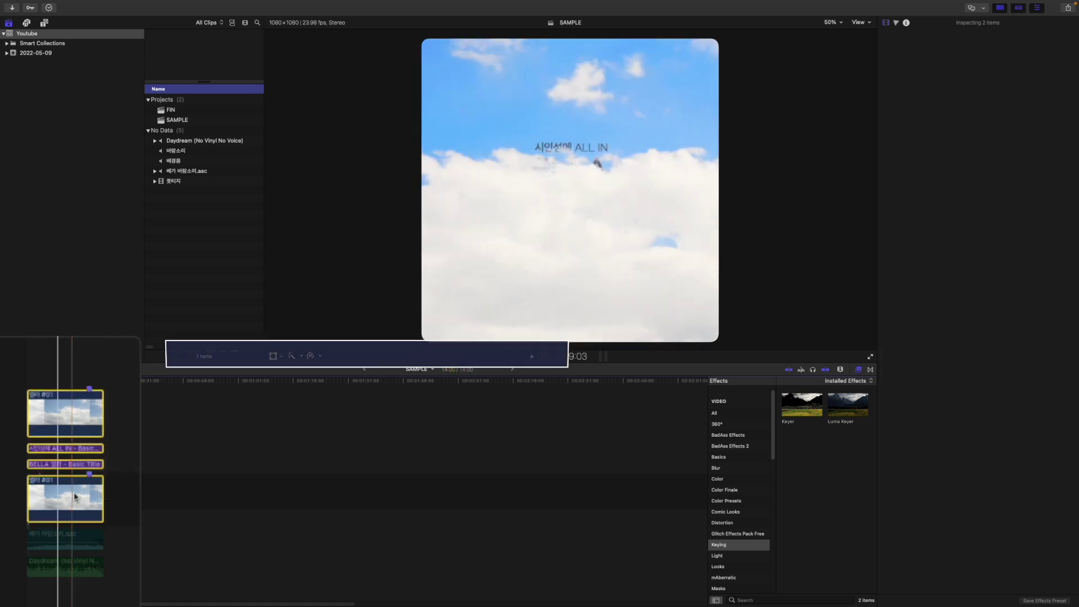
pyautogui.press('super+r')
pyautogui.click(27, 360)
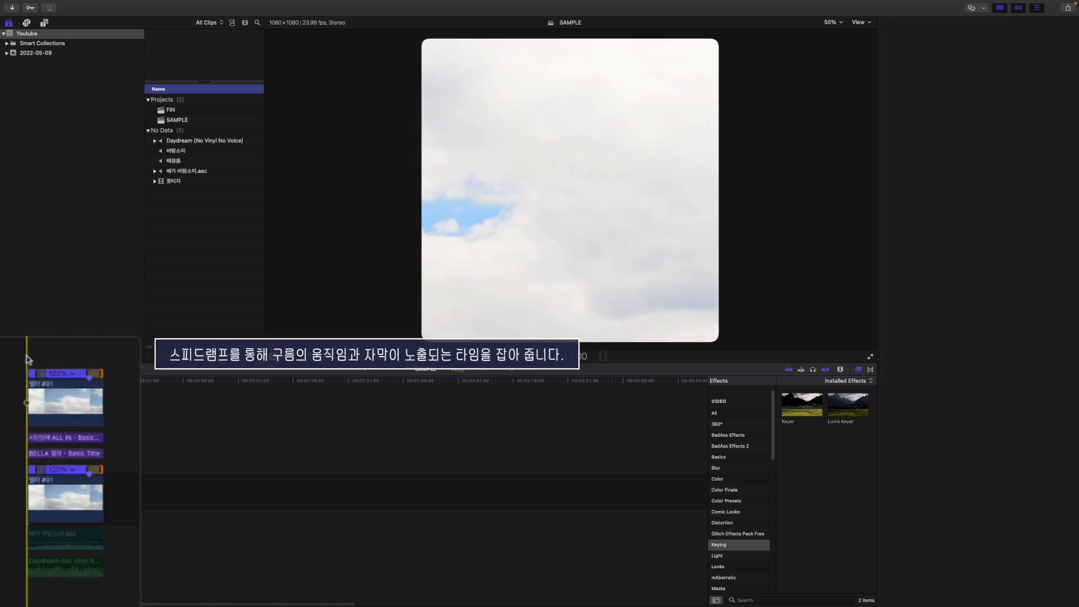
pyautogui.press('space')
pyautogui.click(20, 354)
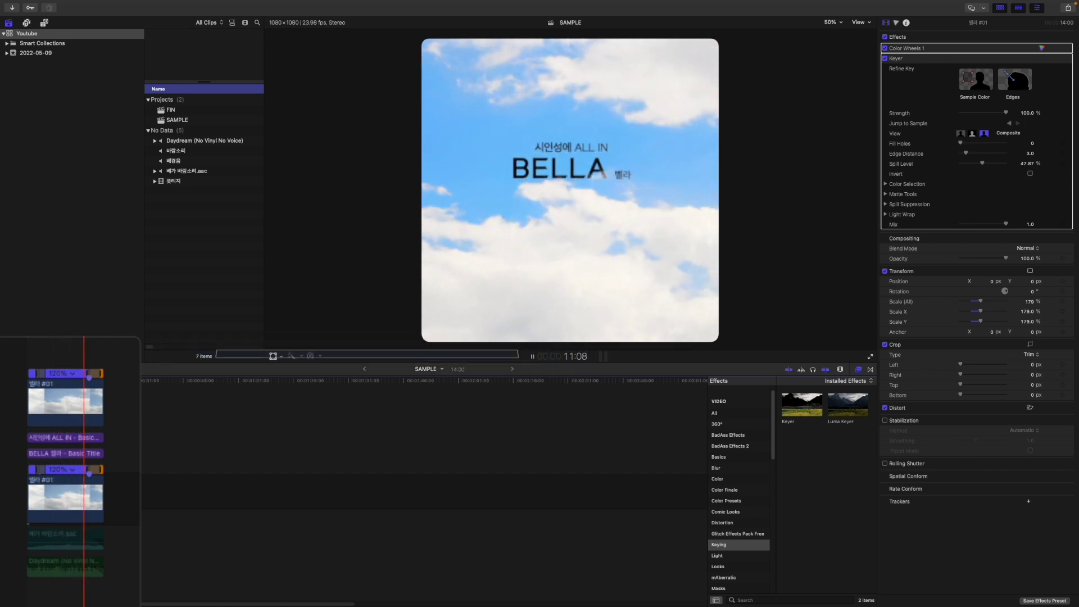
# Change the face color of both titles to Snow white and play the sequence from the start
pyautogui.moveTo(112, 440); pyautogui.dragTo(98, 455)
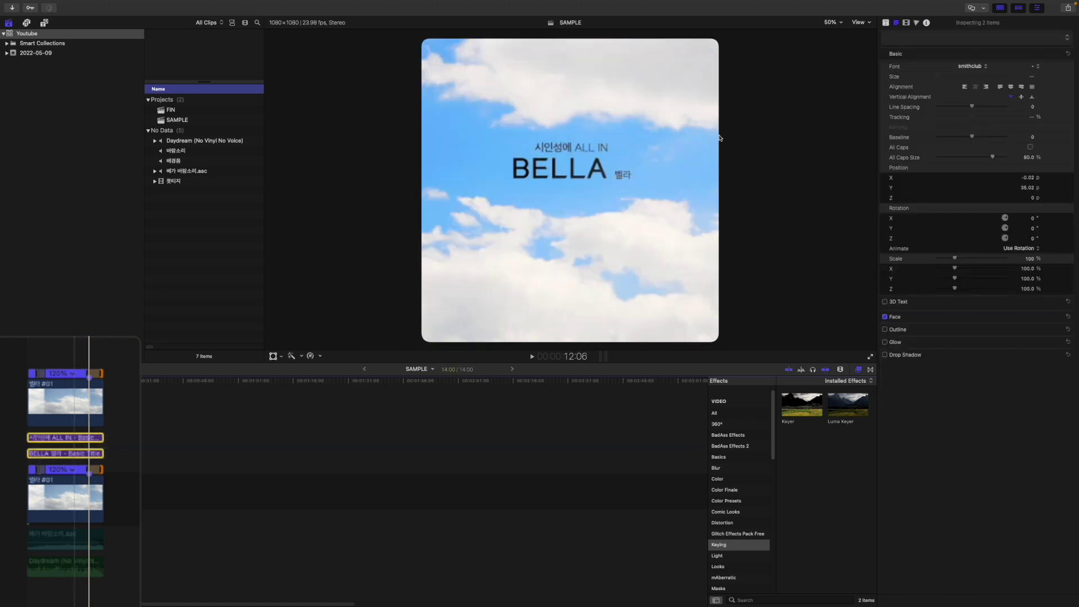
pyautogui.click(1059, 316)
pyautogui.click(1026, 336)
pyautogui.click(915, 253)
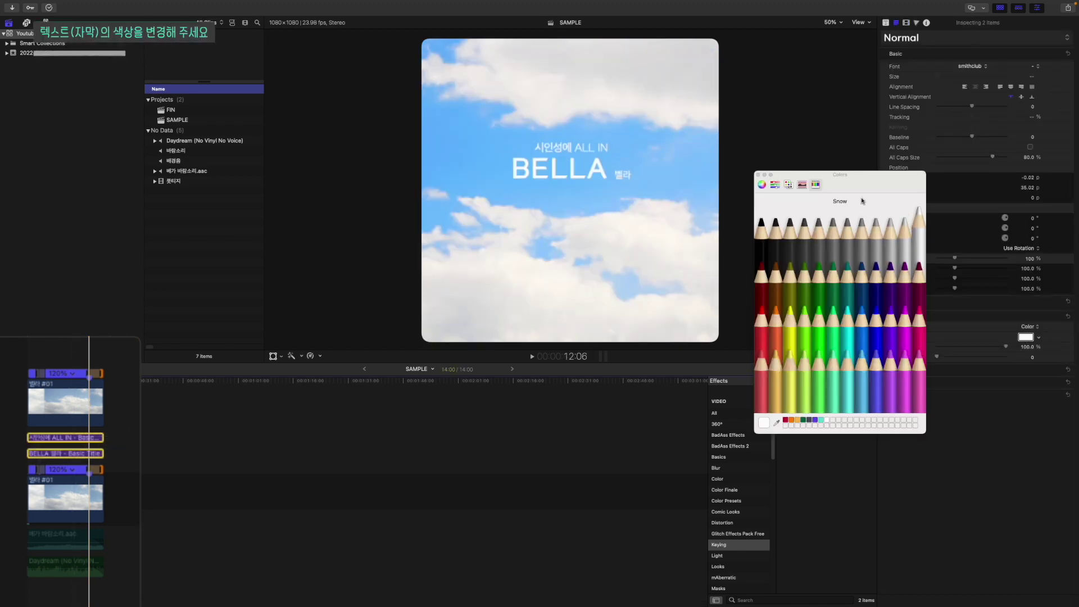
pyautogui.click(759, 174)
pyautogui.moveTo(70, 340); pyautogui.dragTo(3, 340)
pyautogui.press('space')
pyautogui.click(21, 339)
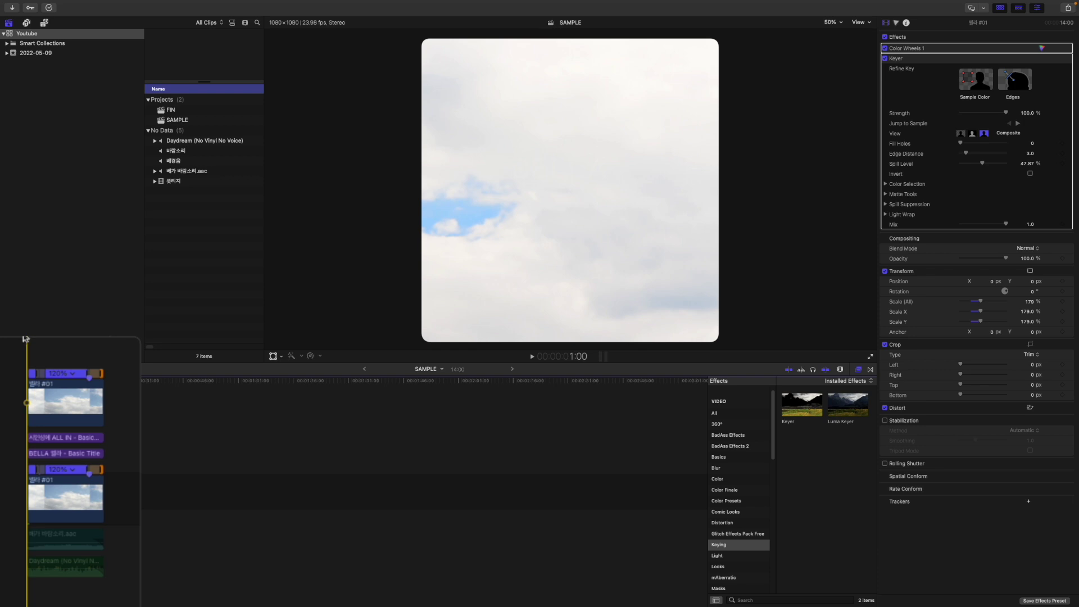
pyautogui.press('space')
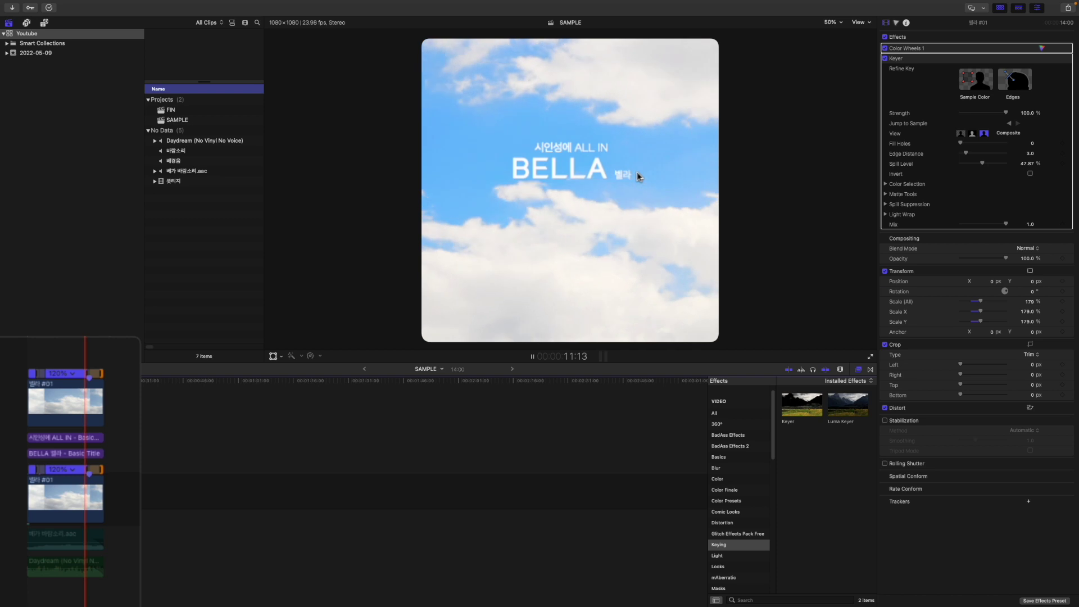
pyautogui.press('space')
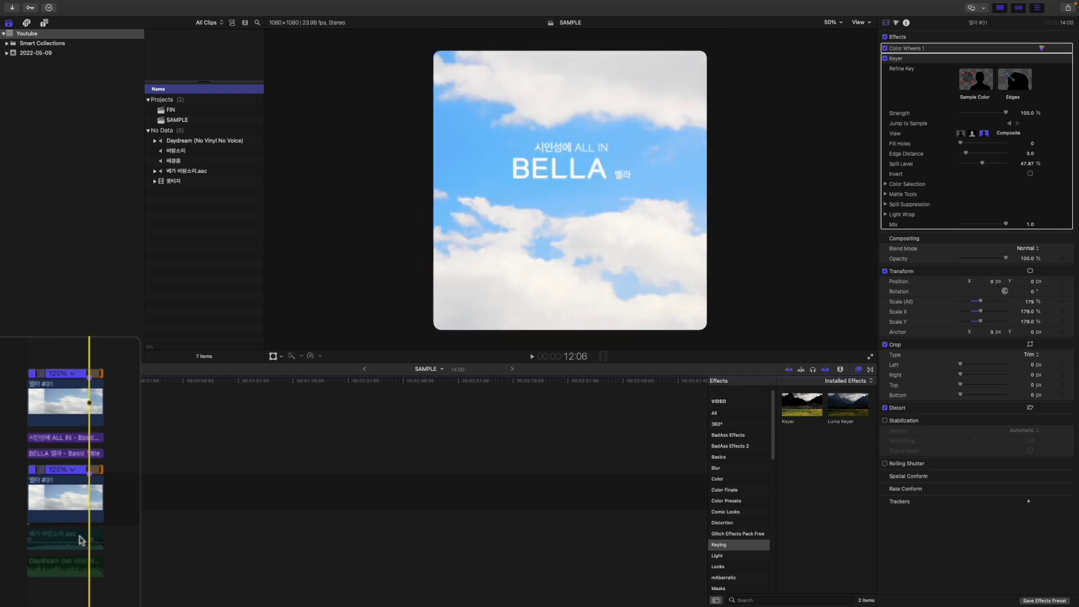
# Enable the wind sound and Daydream music clips and play the sequence with its audio
pyautogui.click(79, 566)
pyautogui.press('v')
pyautogui.press('space')
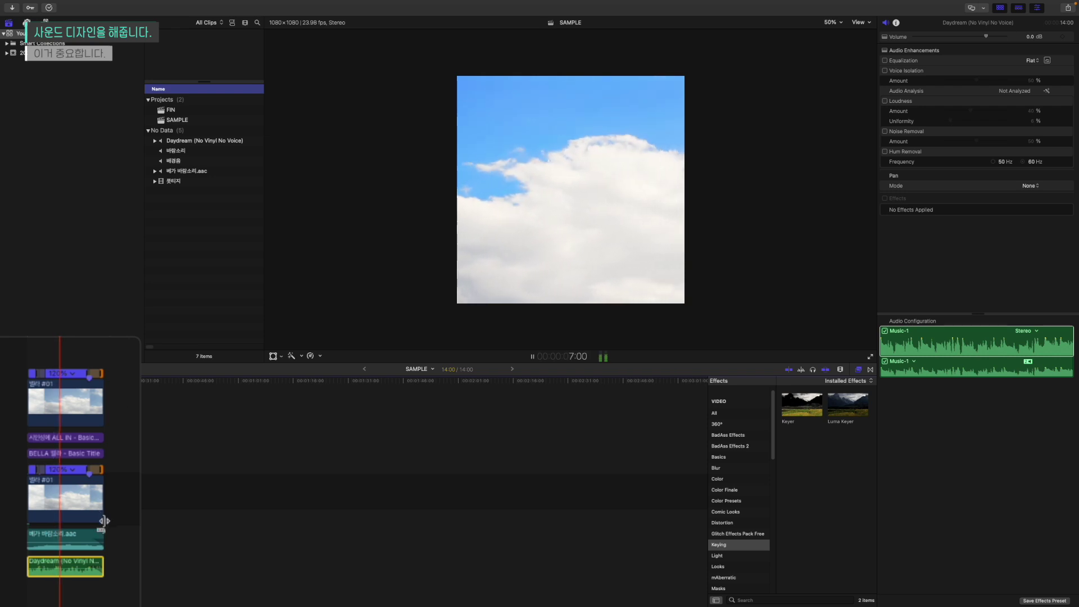
pyautogui.press('space')
pyautogui.moveTo(61, 339)
pyautogui.mouseDown()
pyautogui.moveTo(15, 340)
pyautogui.moveTo(76, 339)
pyautogui.mouseUp()
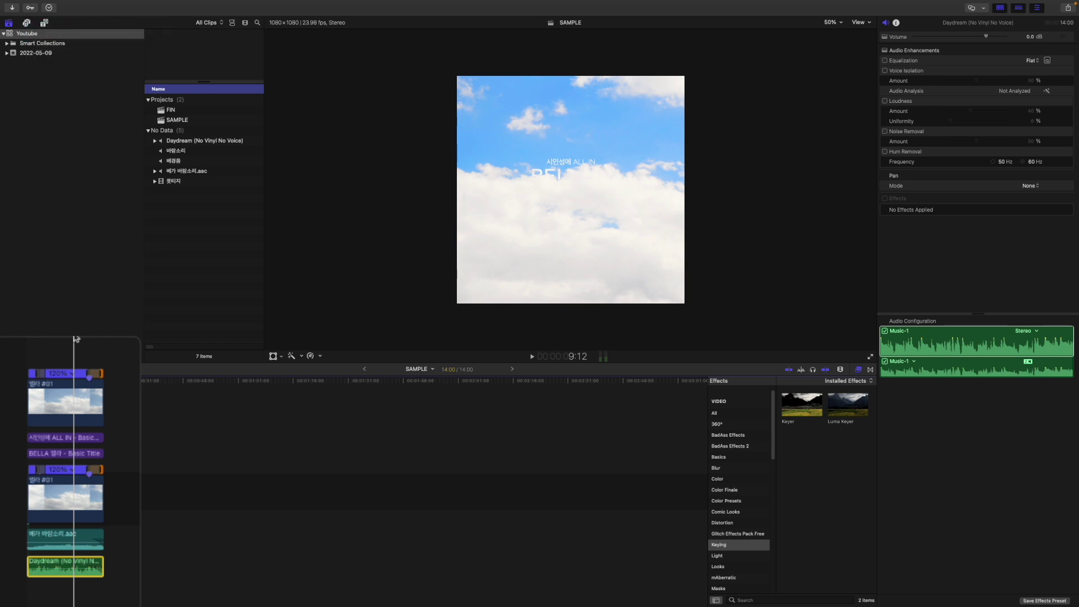
# Scrub through the sequence to review how the titles emerge from the clouds, and point out the Keyer effect among the keying effects
pyautogui.moveTo(77, 340); pyautogui.dragTo(89, 339)
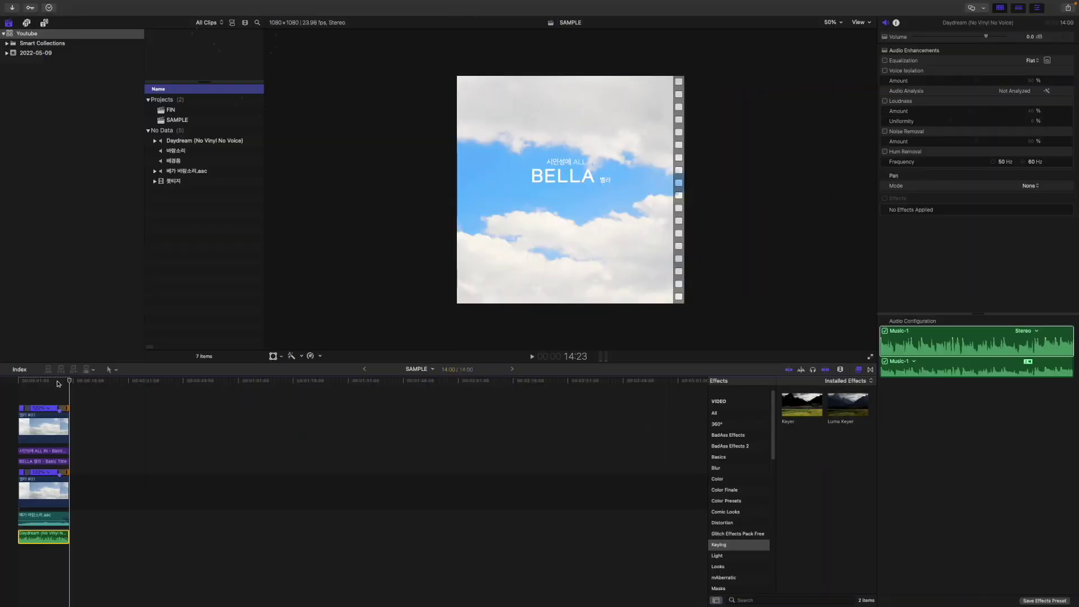
pyautogui.moveTo(70, 383); pyautogui.dragTo(35, 389)
pyautogui.click(796, 405)
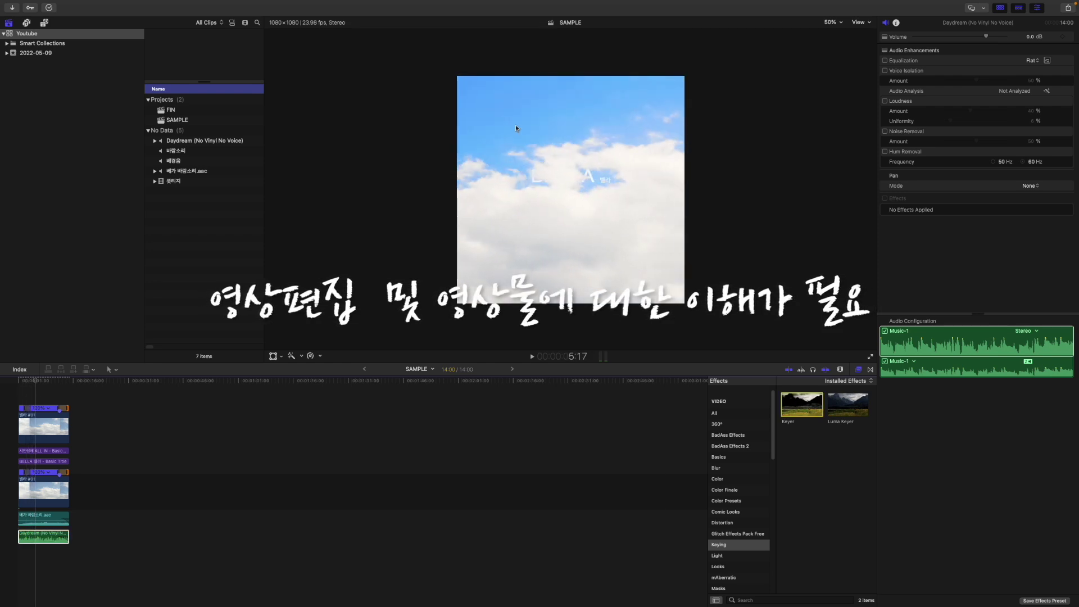
pyautogui.click(36, 384)
pyautogui.moveTo(35, 383)
pyautogui.mouseDown()
pyautogui.moveTo(59, 384)
pyautogui.moveTo(18, 389)
pyautogui.moveTo(37, 389)
pyautogui.mouseUp()
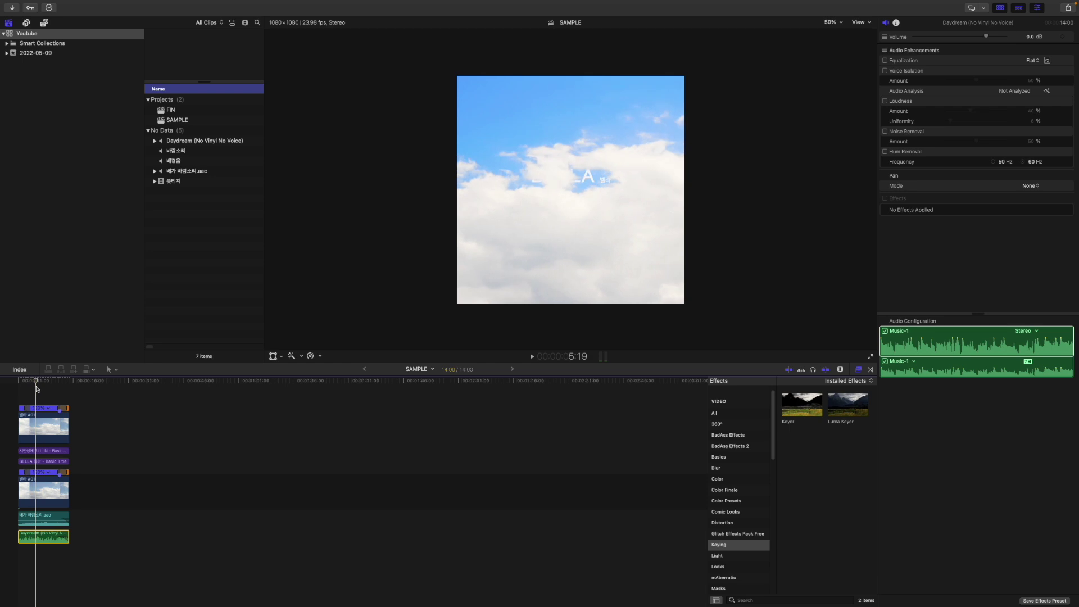
# Inspect the Color Wheels correction on the cloud clip below the titles, and return to that clip's video properties
pyautogui.click(44, 489)
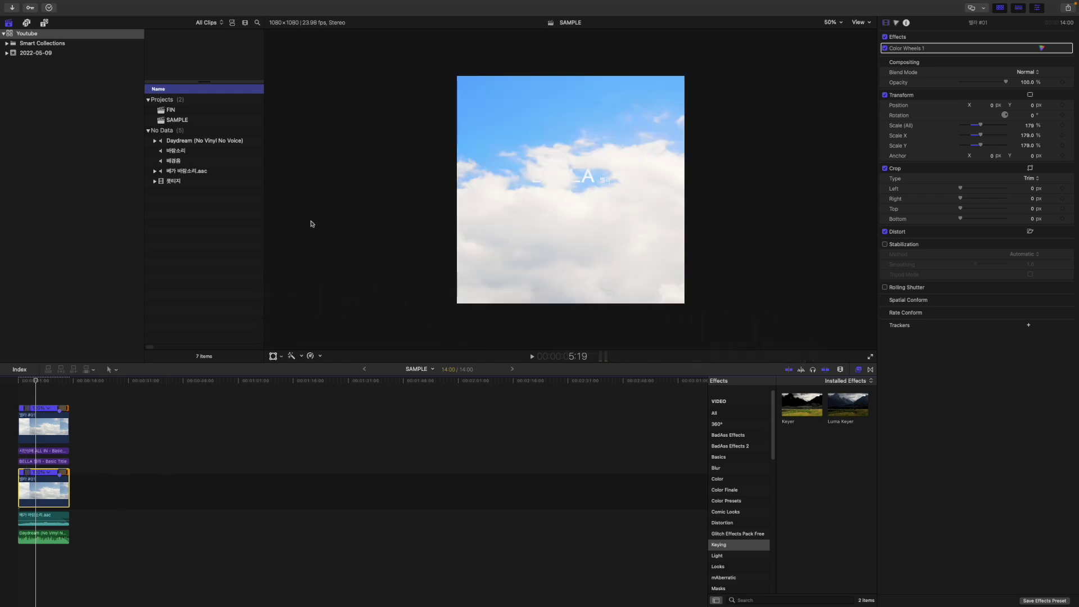
pyautogui.moveTo(39, 384); pyautogui.dragTo(44, 382)
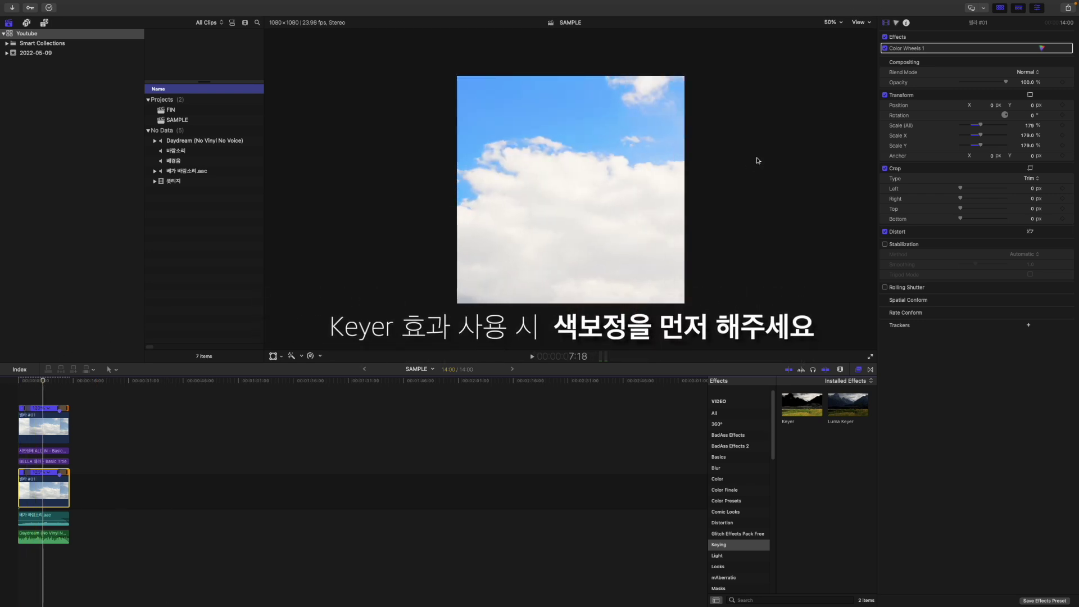
pyautogui.click(1040, 48)
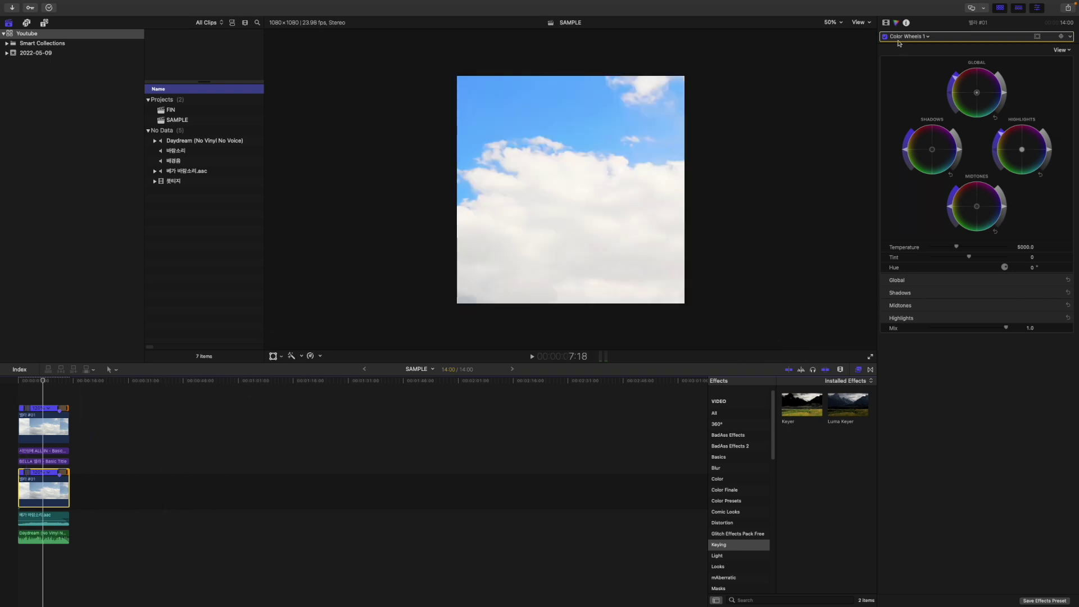
pyautogui.click(886, 23)
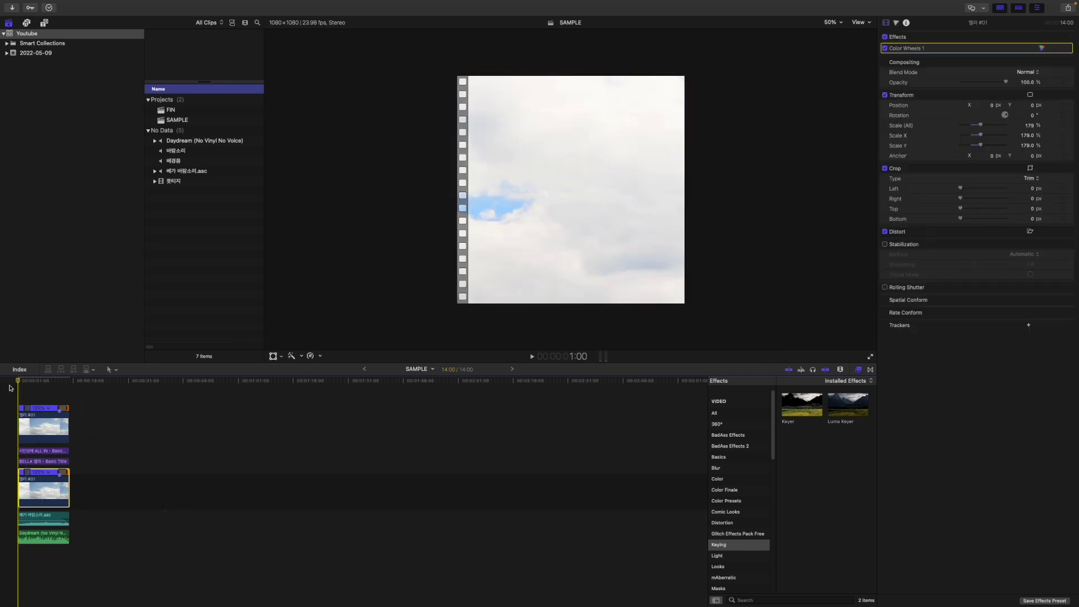